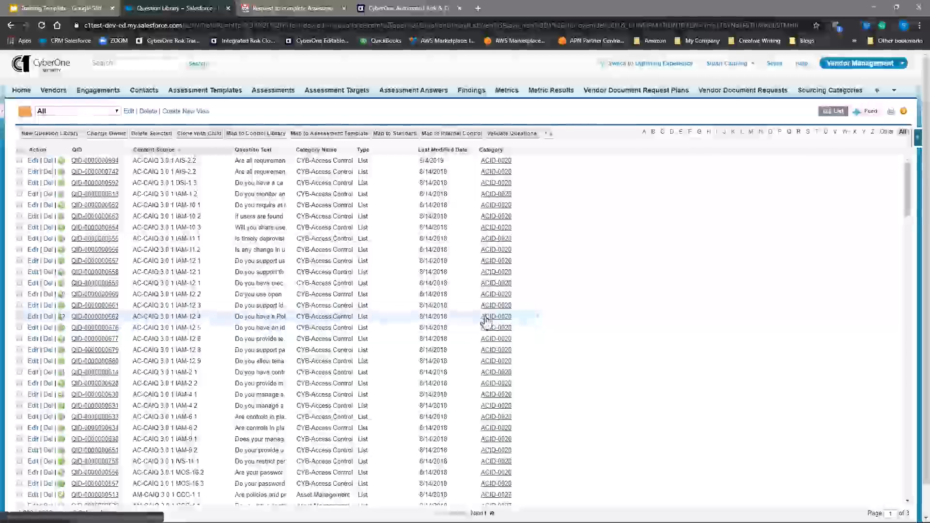
Step: Create a new question library entry with the question text "Does the company have up to date published information security policies"
{"action": "left_click", "coordinate": [57, 135]}
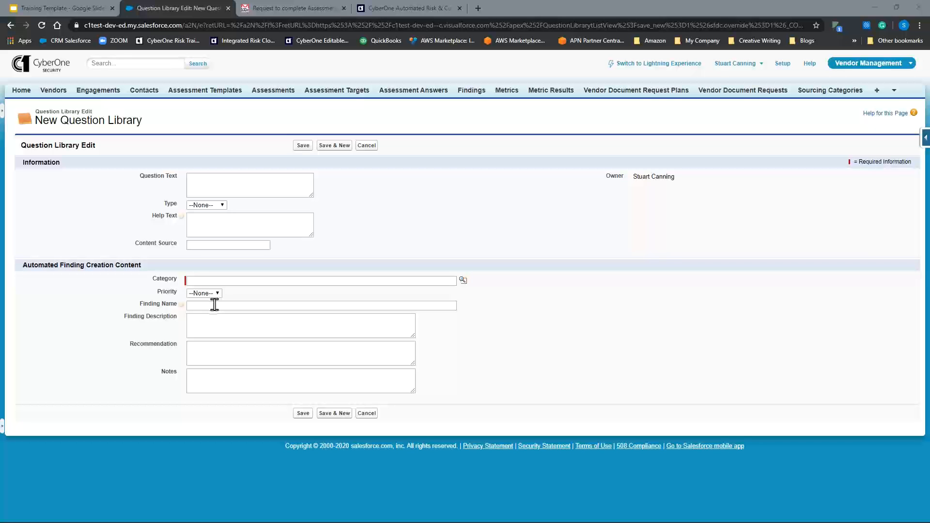
{"action": "left_click", "coordinate": [222, 185]}
{"action": "type", "text": "Does the company"}
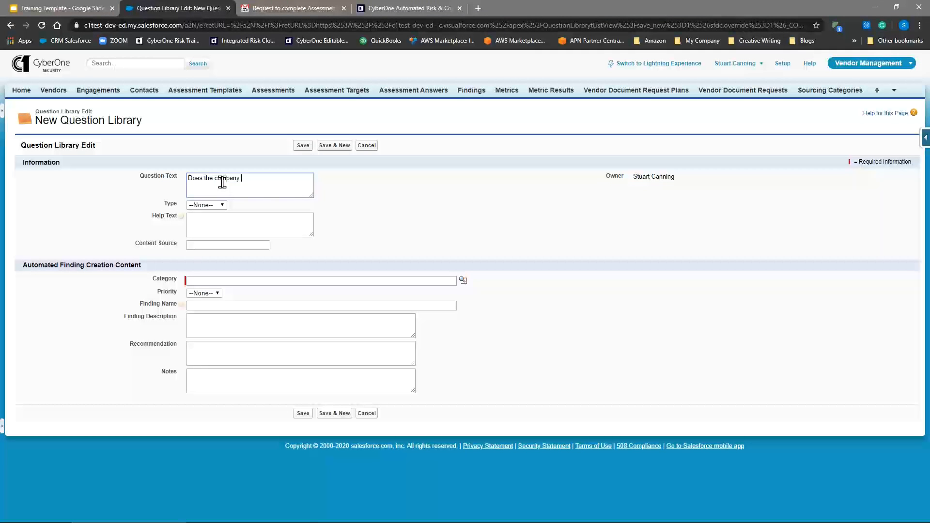
{"action": "type", "text": " have up to date p"}
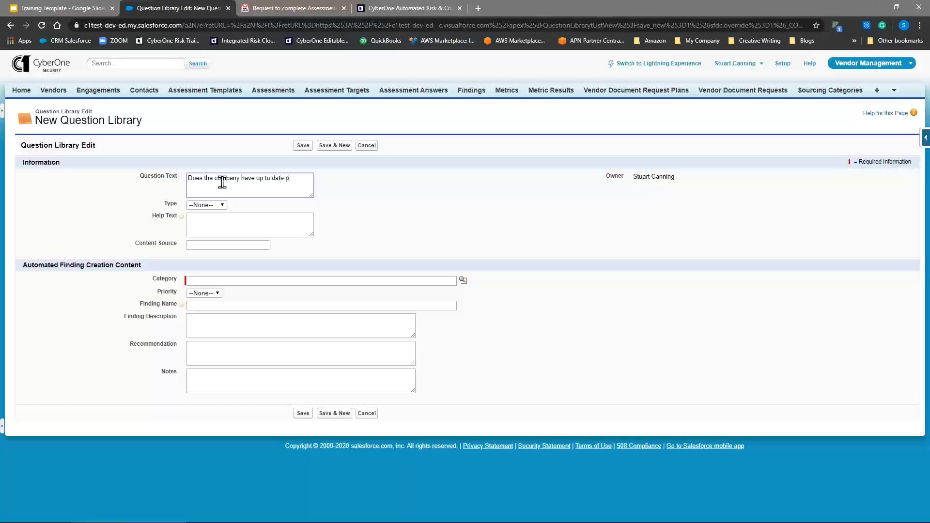
{"action": "type", "text": "ublished information secutiy"}
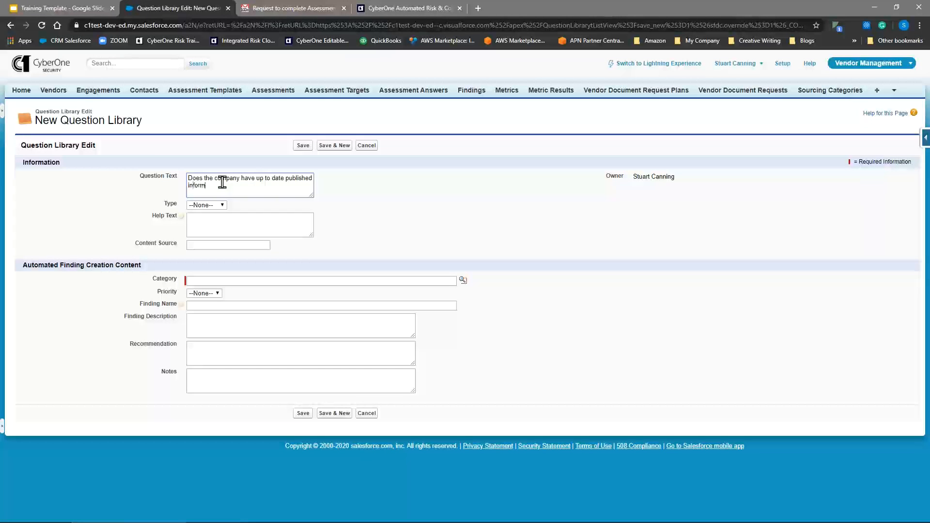
{"action": "key", "text": "BackSpace"}
{"action": "key", "text": "BackSpace"}
{"action": "key", "text": "BackSpace"}
{"action": "type", "text": "rity "}
{"action": "type", "text": "polc"}
{"action": "type", "text": "cies"}
Step: Set the question type to List and enter the help text "Published, distributed, approved policies"
{"action": "left_click", "coordinate": [207, 205]}
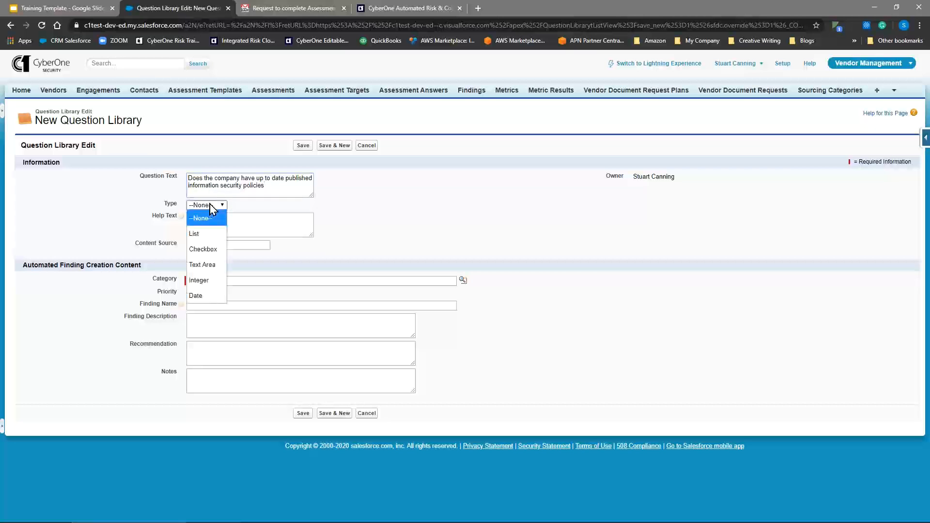
{"action": "left_click", "coordinate": [207, 234]}
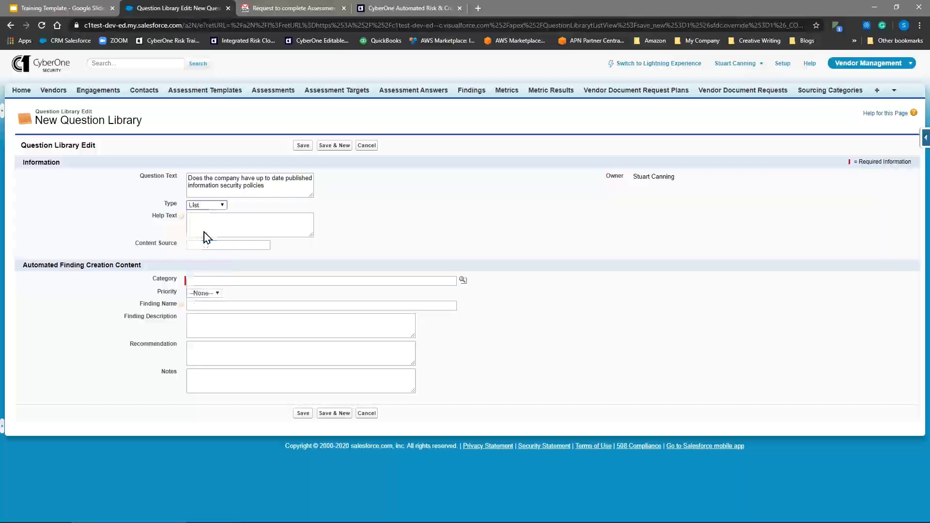
{"action": "left_click", "coordinate": [235, 222]}
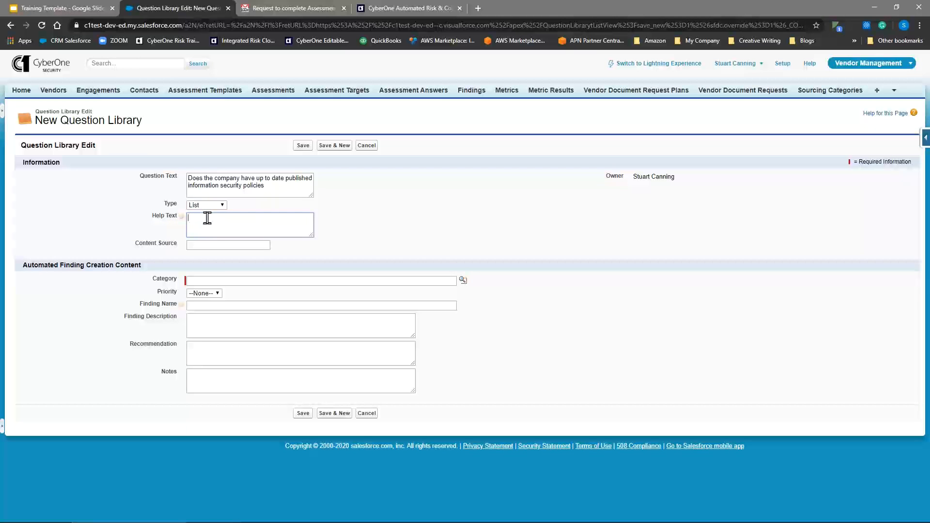
{"action": "type", "text": "Published, distributed, approved policies"}
Step: Enter "Test.2020.01" as the question's content source
{"action": "left_click", "coordinate": [244, 241]}
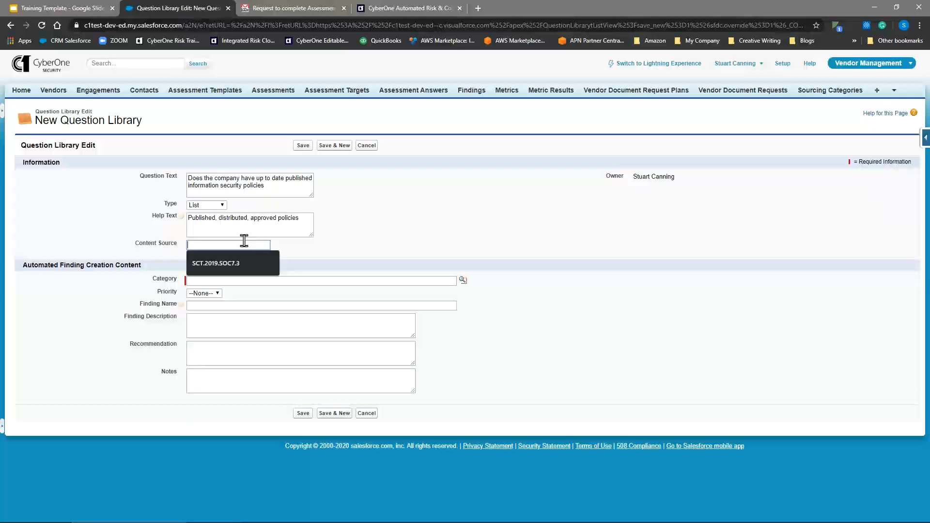
{"action": "type", "text": "Test"}
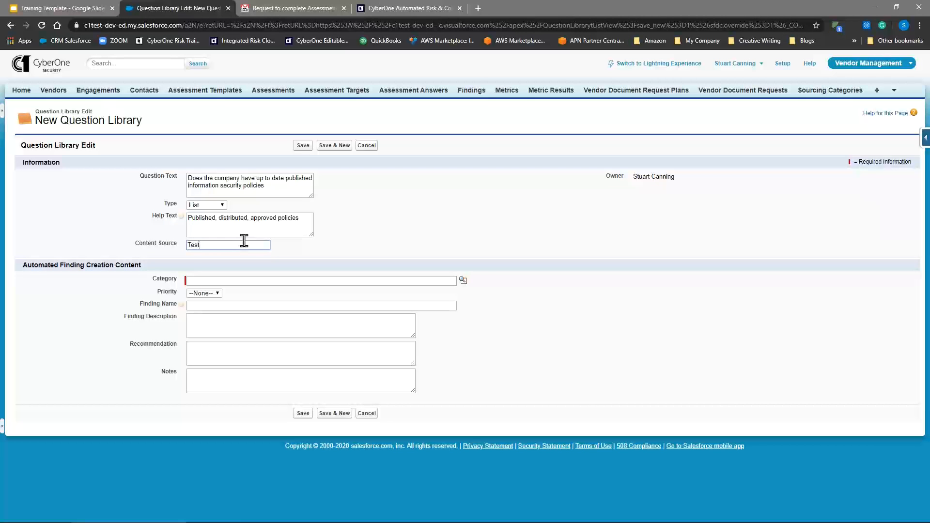
{"action": "type", "text": "2020. 01"}
Step: Assign the Policies & Procedures category (ACID-0130) to the question and set its priority to P0
{"action": "left_click", "coordinate": [463, 280]}
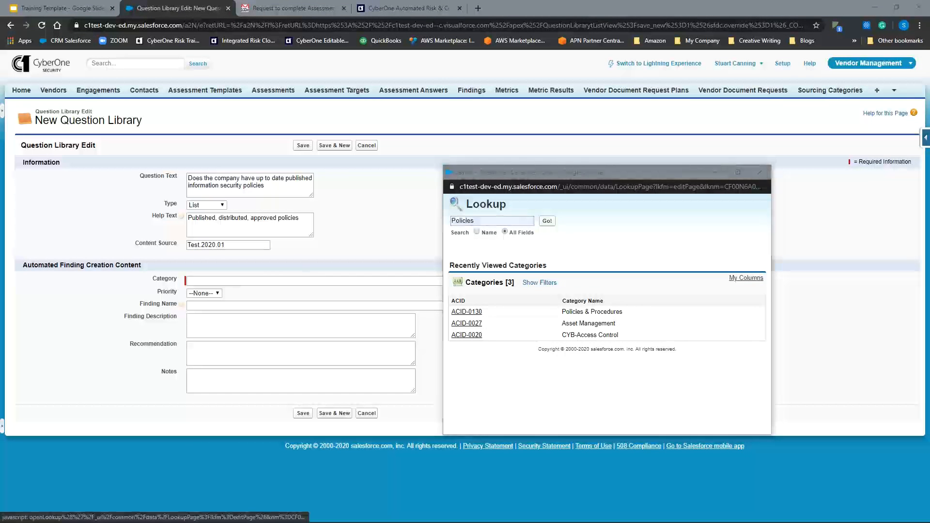
{"action": "left_click", "coordinate": [473, 312]}
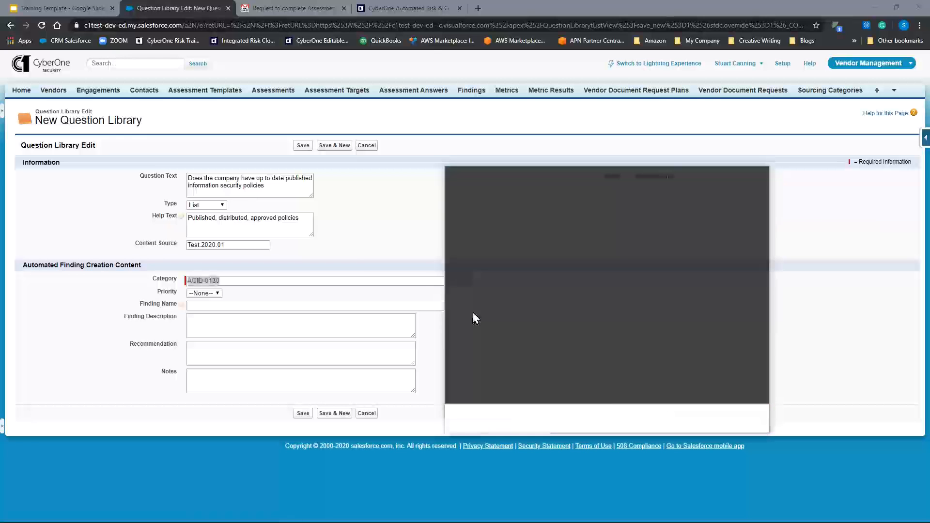
{"action": "left_click", "coordinate": [200, 294]}
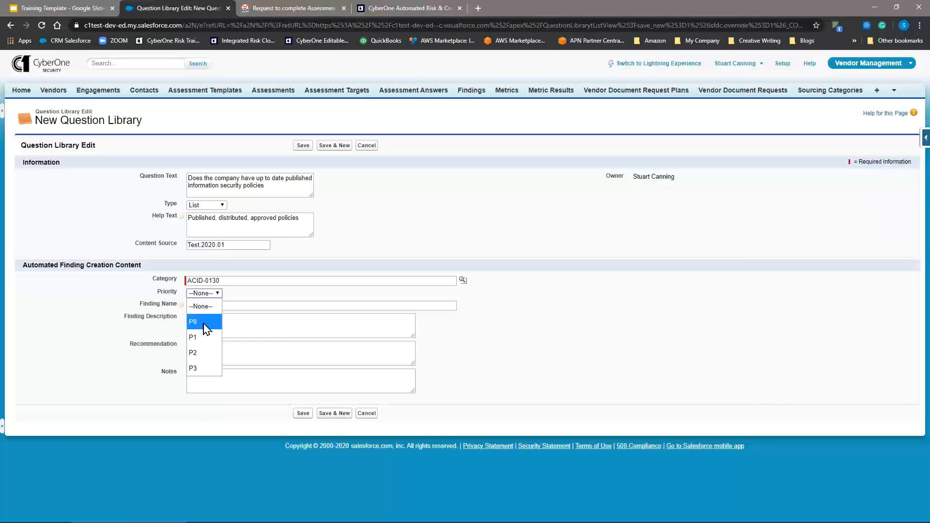
{"action": "left_click", "coordinate": [204, 324]}
Step: Name the automated finding "No policies in place"
{"action": "left_click", "coordinate": [202, 307]}
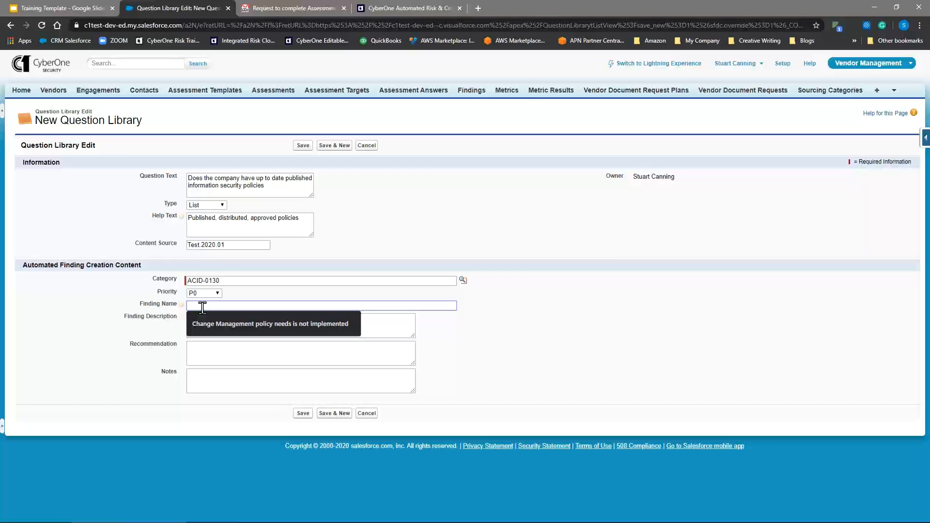
{"action": "type", "text": "No policieis"}
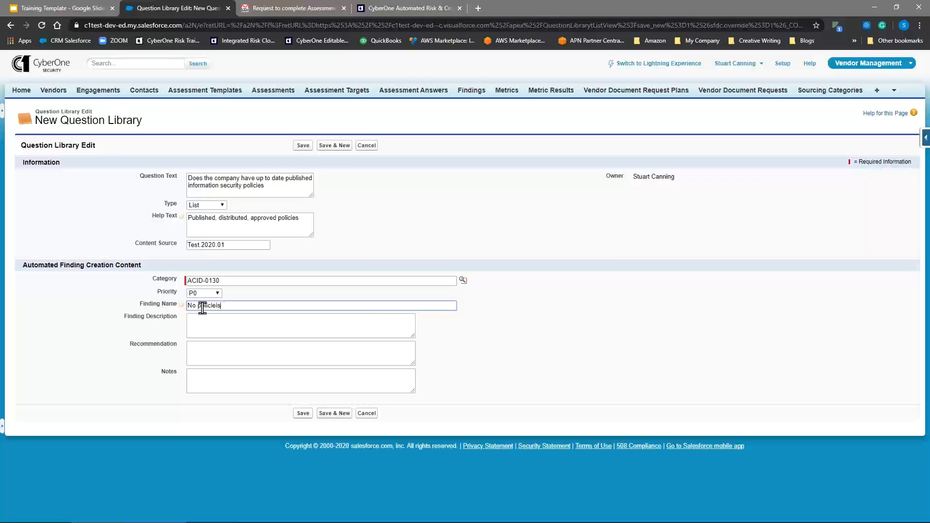
{"action": "key", "text": "BackSpace"}
{"action": "key", "text": "BackSpace"}
{"action": "type", "text": "s in place"}
Step: Enter the finding description "Policies are out of date, not approved or do not exist"
{"action": "key", "text": "Tab"}
{"action": "type", "text": "Policies"}
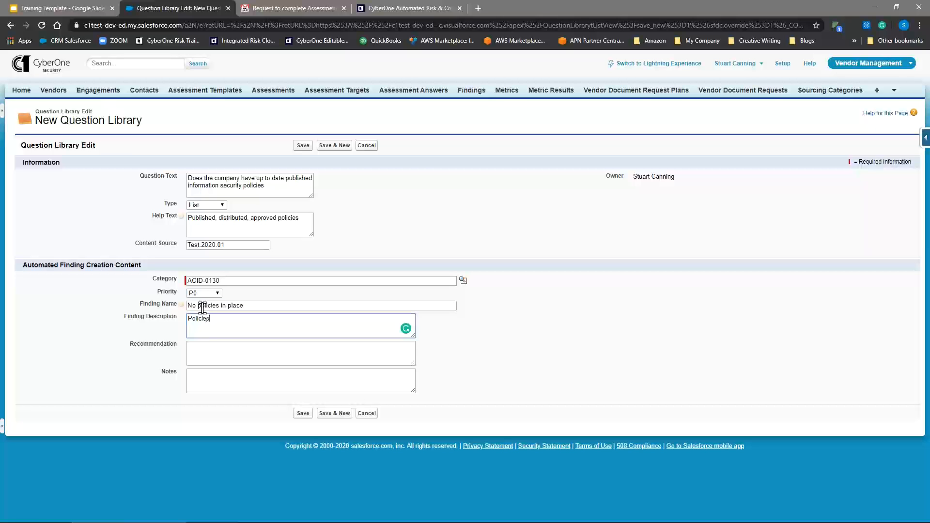
{"action": "type", "text": " are out of date, no"}
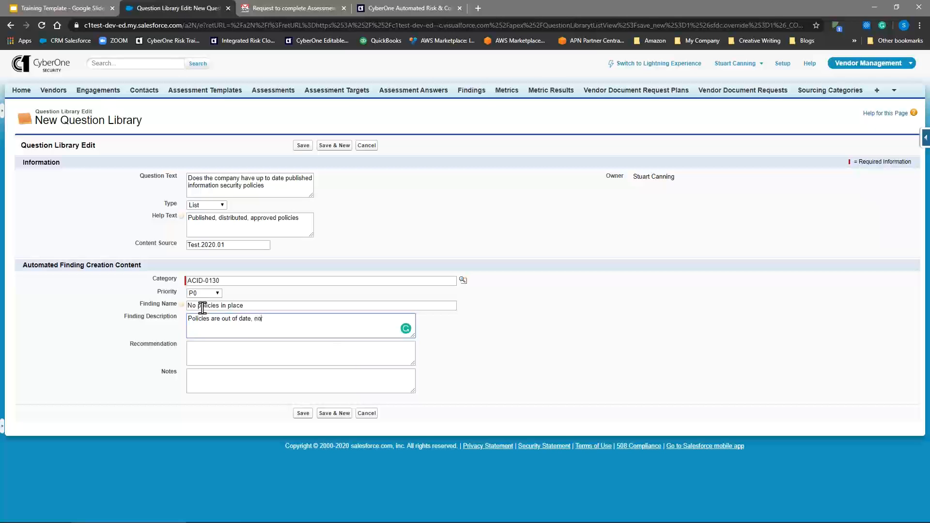
{"action": "type", "text": "t approved or do not exist"}
Step: Enter a recommendation for the finding to publish approved policies
{"action": "left_click", "coordinate": [203, 357]}
{"action": "type", "text": "P"}
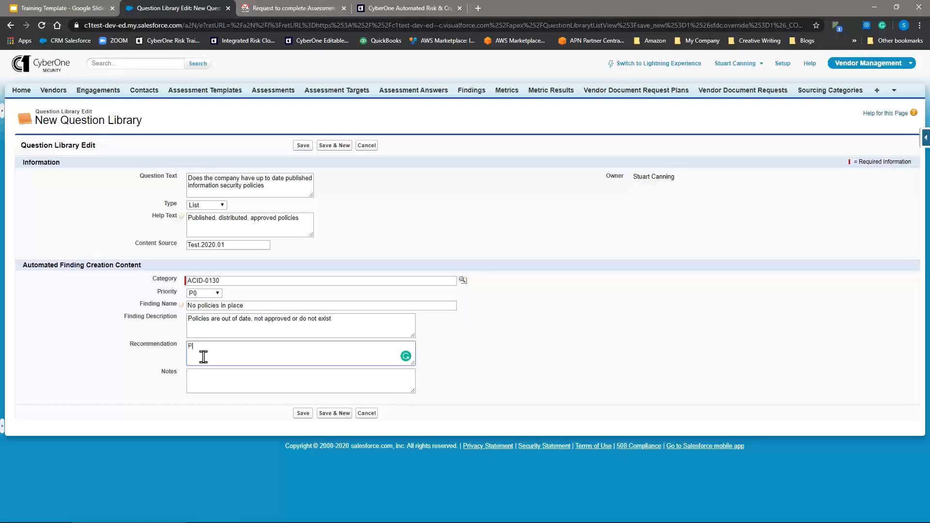
{"action": "type", "text": "ublish apprrovid pol"}
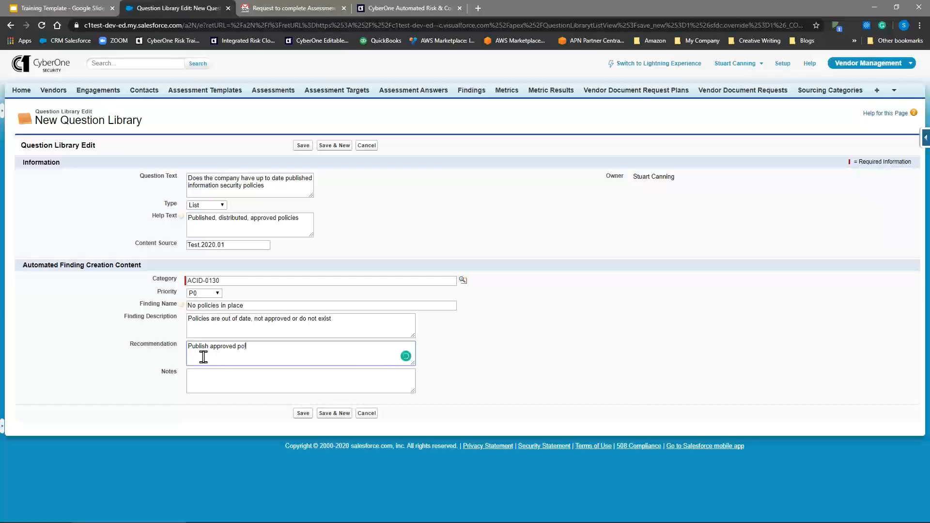
{"action": "type", "text": "cicfiies"}
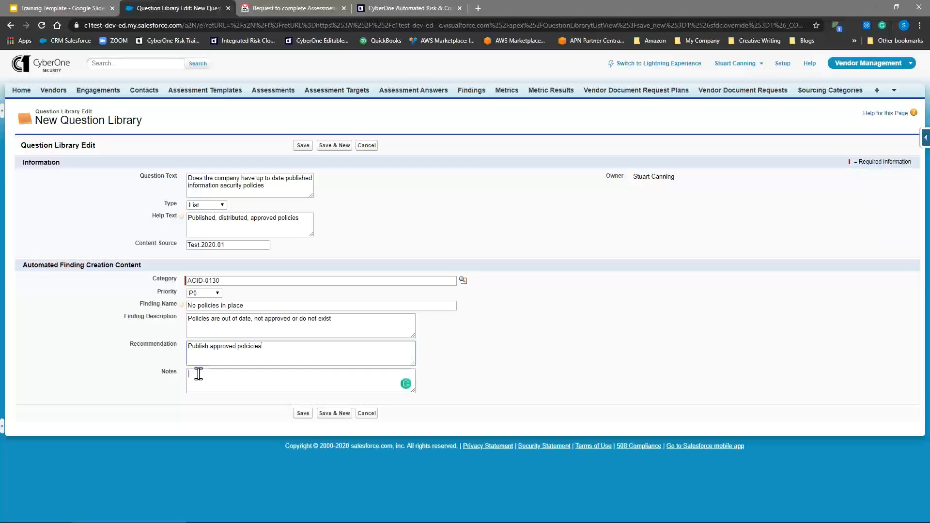
Step: Add the note "RM needed for ISO audit" to the finding content
{"action": "left_click", "coordinate": [198, 376]}
{"action": "type", "text": "RE"}
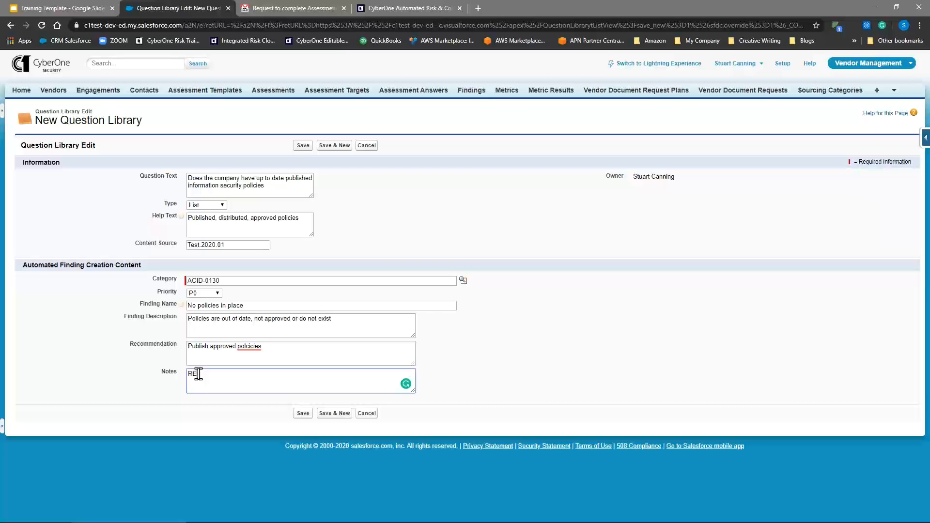
{"action": "key", "text": "BackSpace"}
{"action": "type", "text": "M needed for ISO audit"}
Step: Correct the misspelled word in the recommendation to "policies" and save the question
{"action": "left_click", "coordinate": [247, 347]}
{"action": "left_click", "coordinate": [252, 361]}
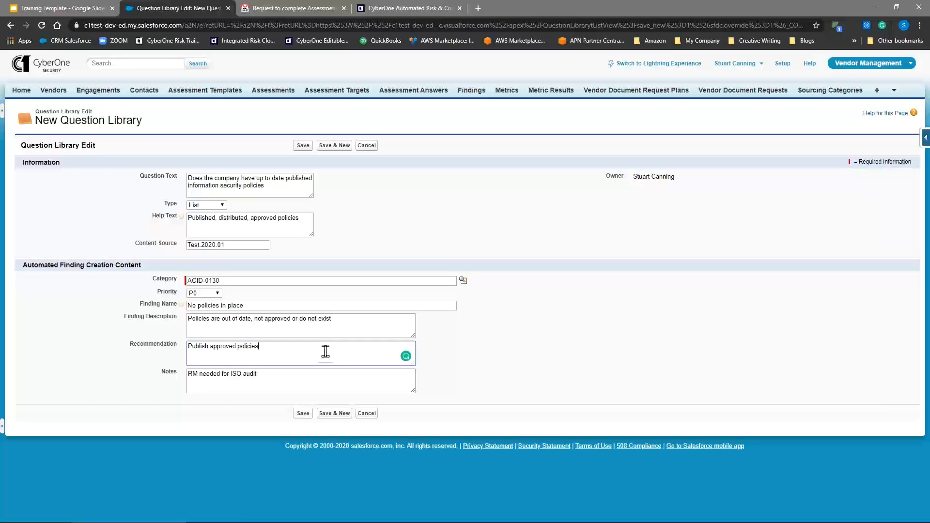
{"action": "left_click", "coordinate": [303, 414]}
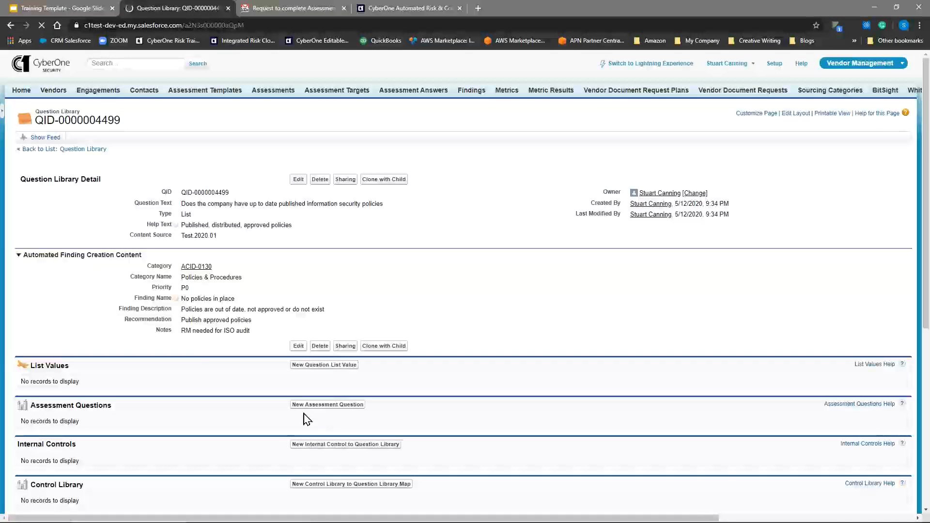
Step: Start a new list value "Yes" for the question, with an attachment required and the help text "Policy set"
{"action": "left_click", "coordinate": [324, 364]}
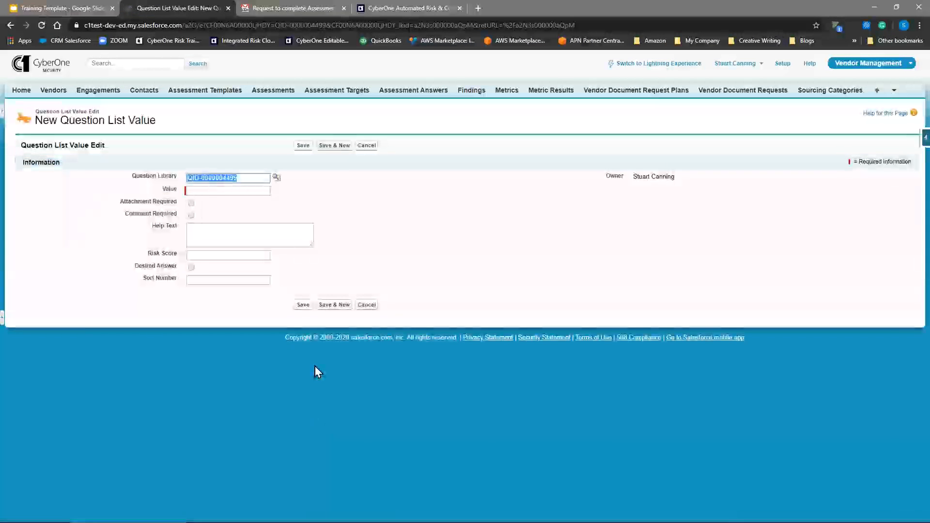
{"action": "left_click", "coordinate": [221, 192]}
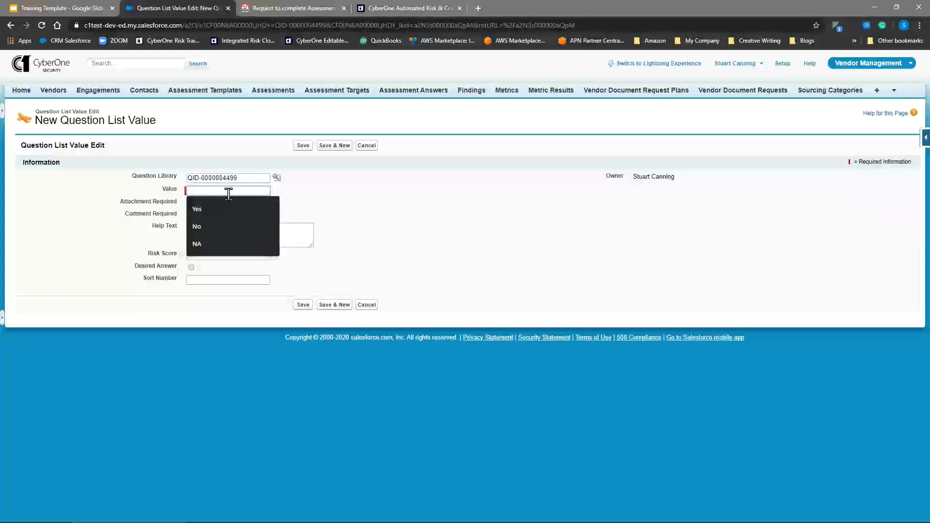
{"action": "type", "text": "Yes"}
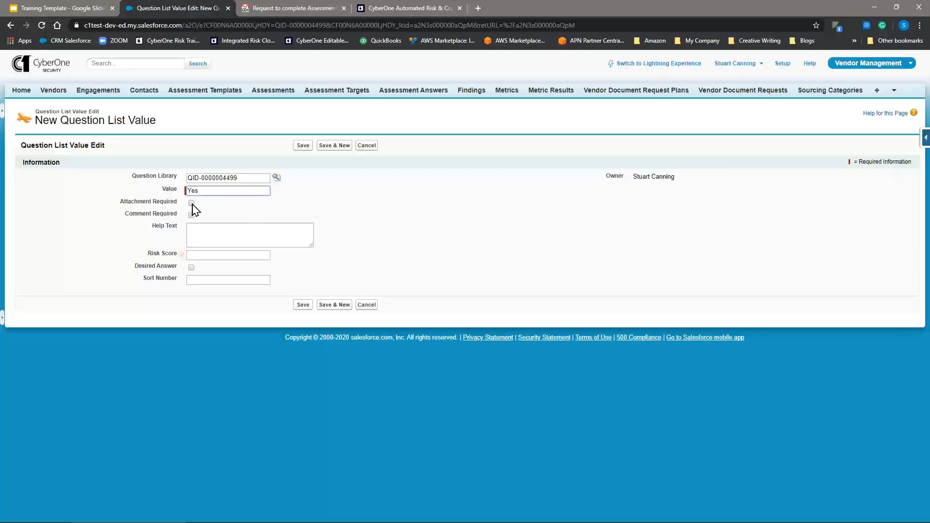
{"action": "left_click", "coordinate": [191, 204]}
{"action": "left_click", "coordinate": [194, 227]}
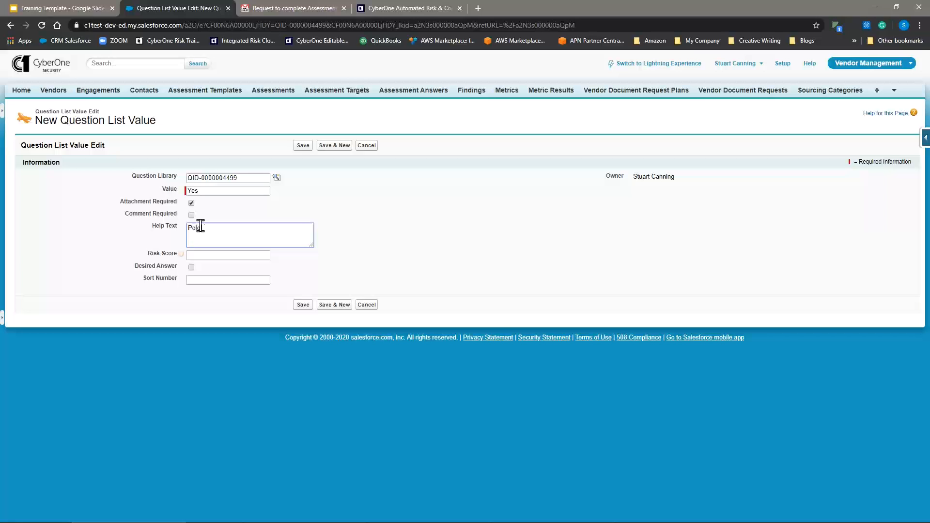
{"action": "type", "text": "Policy set"}
{"action": "left_click", "coordinate": [204, 231]}
Step: Give the Yes value risk score 0 and sort number 1, mark it as the desired answer, and save it, continuing with a new value
{"action": "left_click", "coordinate": [213, 255]}
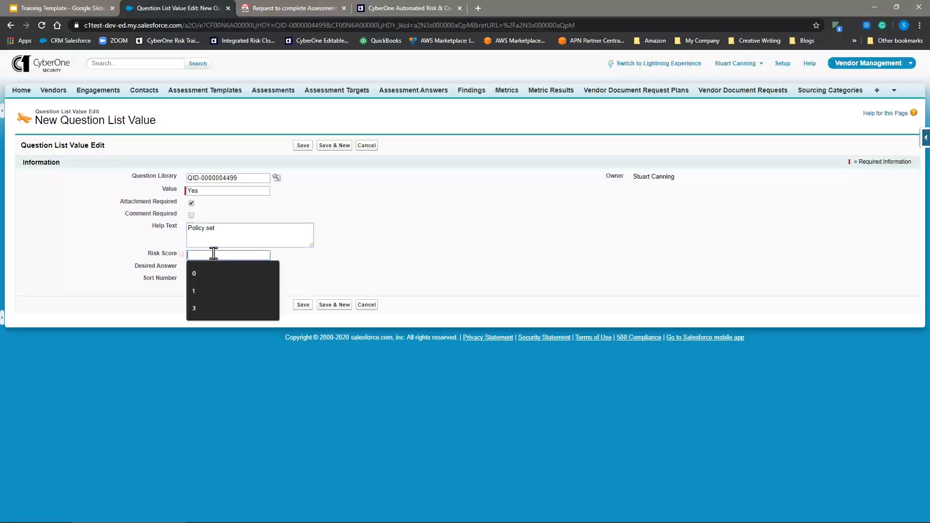
{"action": "left_click", "coordinate": [216, 271]}
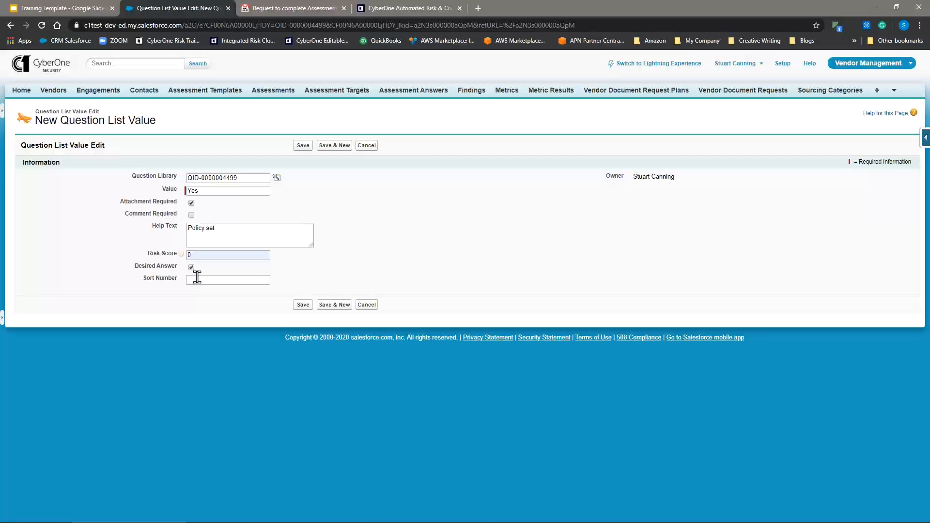
{"action": "left_click", "coordinate": [197, 279]}
{"action": "left_click", "coordinate": [210, 296]}
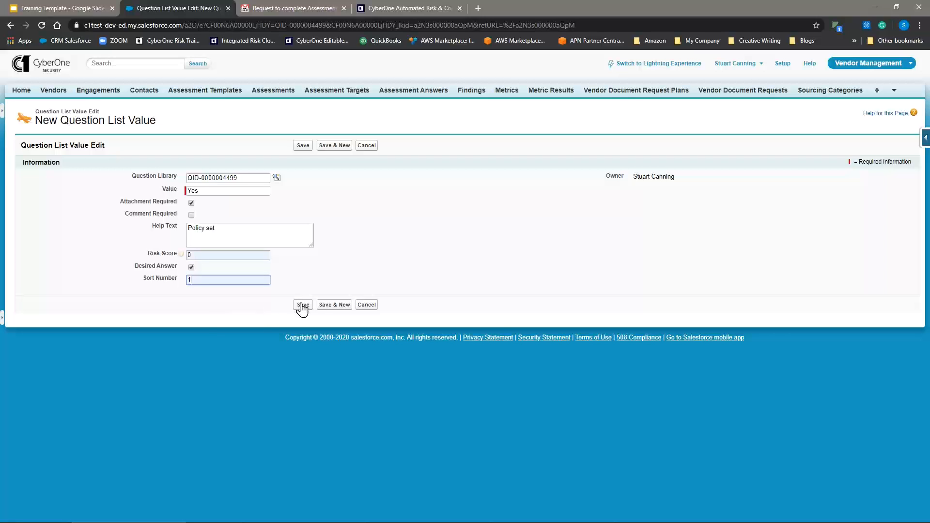
{"action": "left_click", "coordinate": [333, 307]}
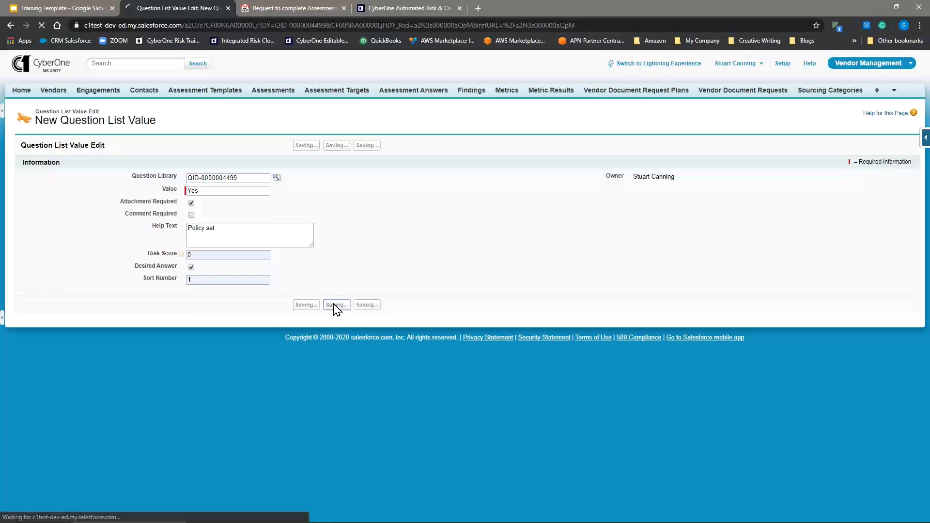
Step: Fill in the new list value as "No" with a comment required and the help text "Why don't you have policies?"
{"action": "left_click", "coordinate": [228, 190]}
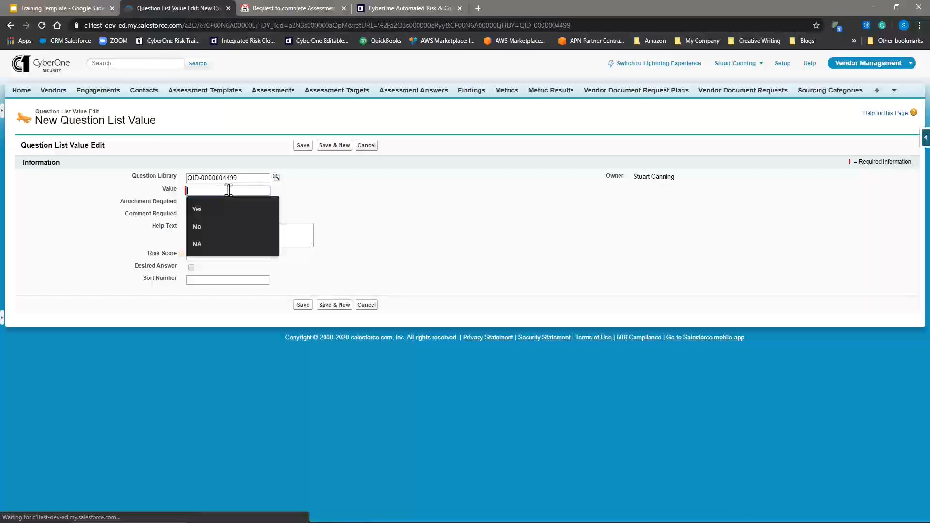
{"action": "type", "text": "No"}
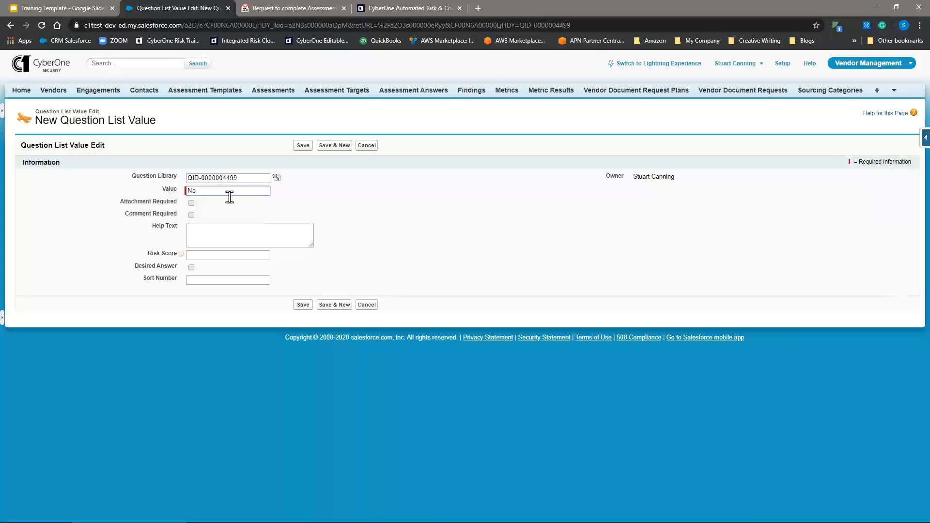
{"action": "left_click", "coordinate": [192, 216]}
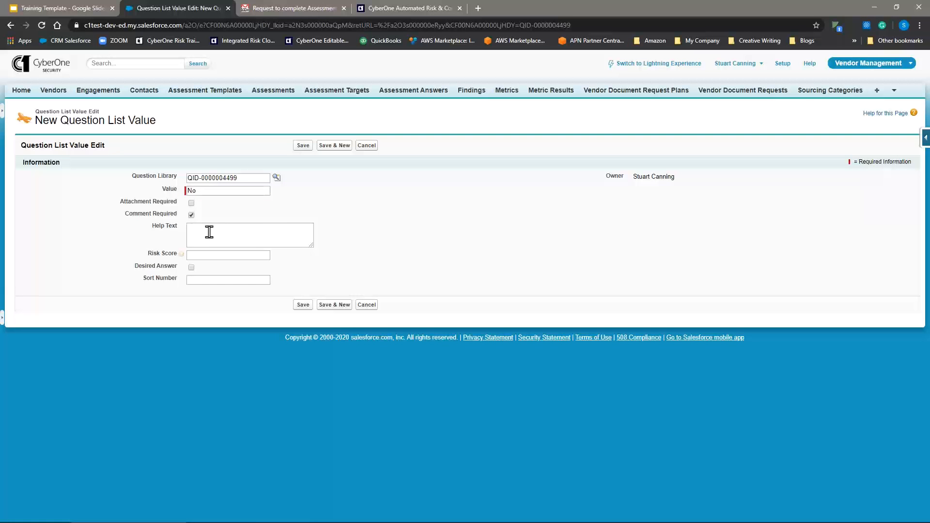
{"action": "left_click", "coordinate": [210, 232]}
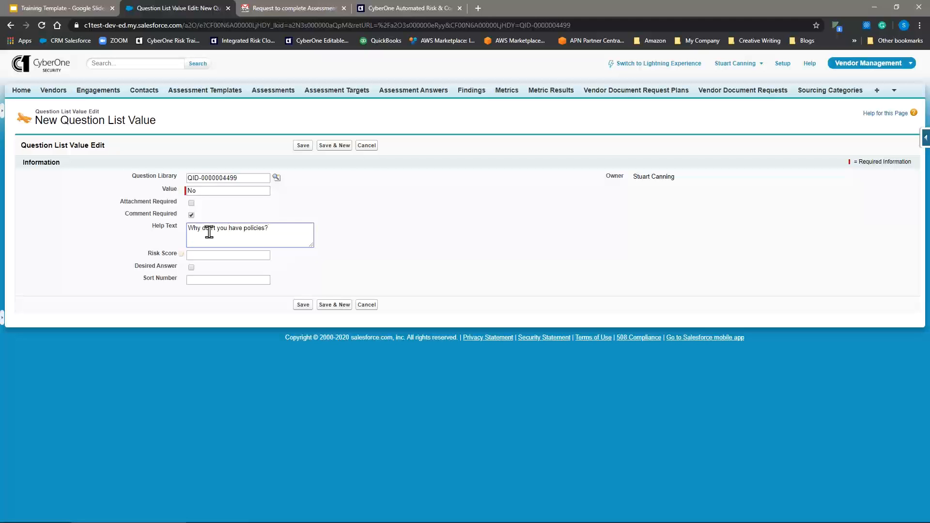
Step: Give the No value risk score 1 and sort number 2, and save it, continuing with a new value
{"action": "left_click", "coordinate": [210, 255]}
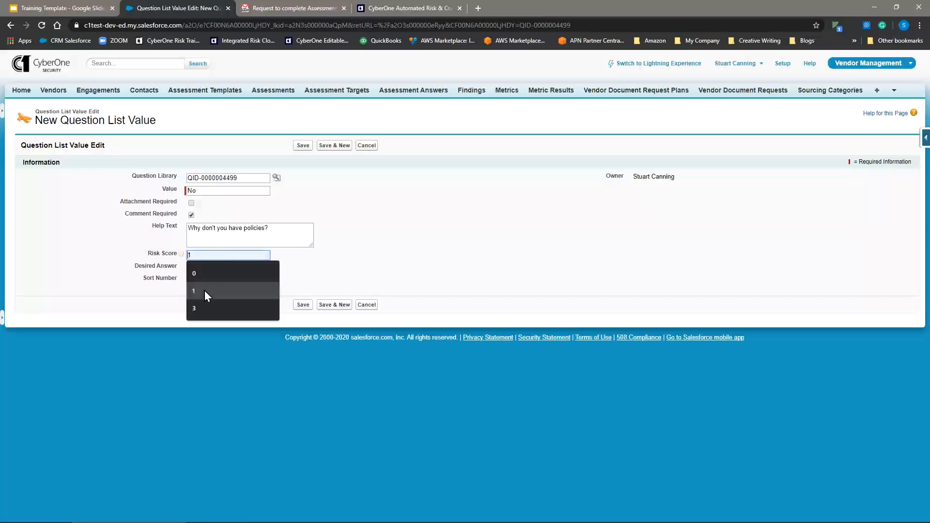
{"action": "left_click", "coordinate": [205, 291]}
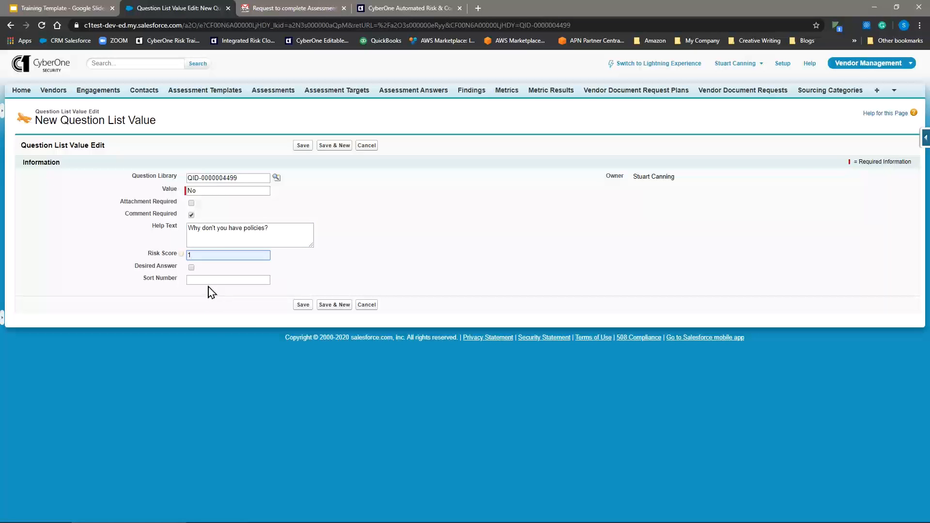
{"action": "left_click", "coordinate": [208, 280]}
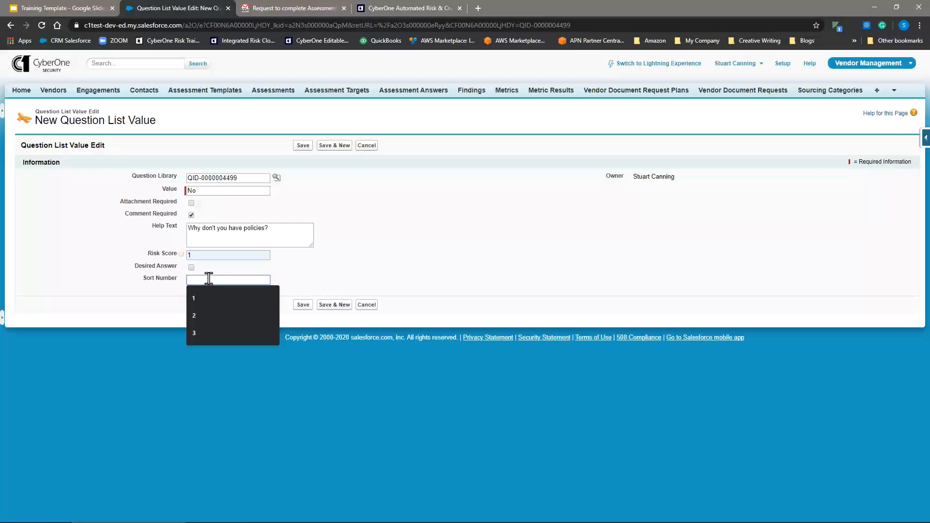
{"action": "left_click", "coordinate": [210, 316]}
{"action": "left_click", "coordinate": [335, 304]}
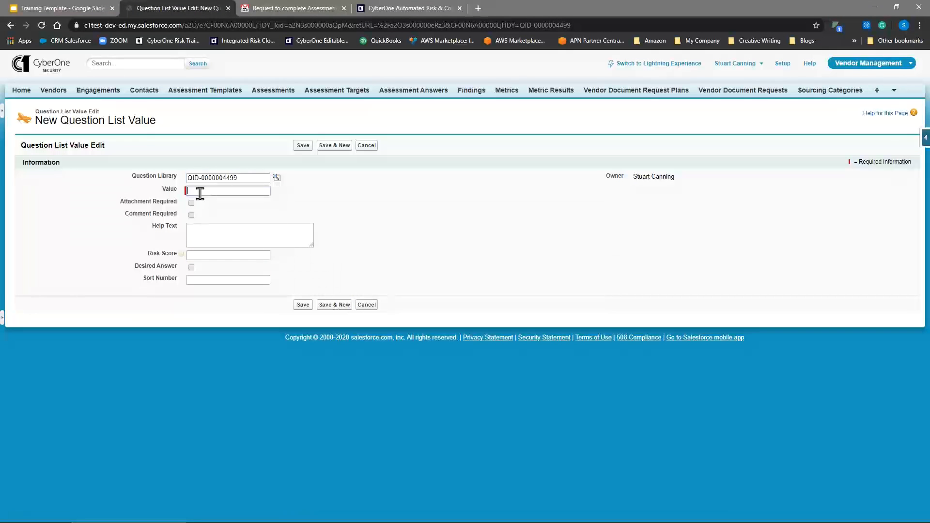
Step: Fill in the new list value as "NA" with a comment required and the help text "Why NA?"
{"action": "left_click", "coordinate": [200, 193]}
{"action": "type", "text": "NA"}
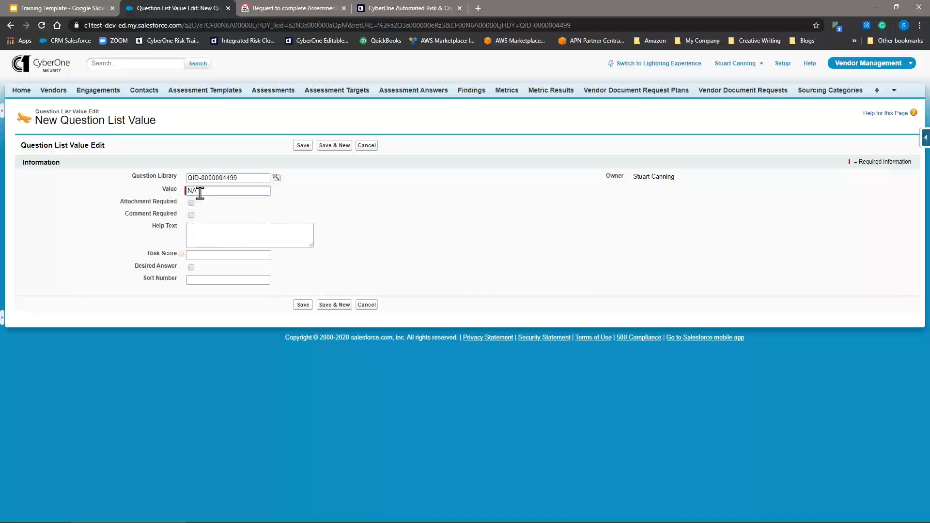
{"action": "left_click", "coordinate": [192, 215]}
{"action": "left_click", "coordinate": [204, 237]}
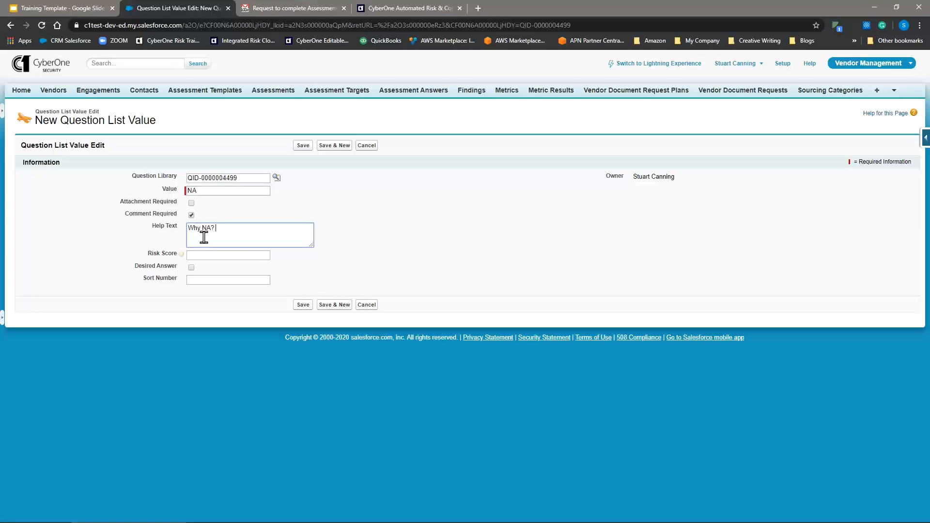
Step: Give the NA value risk score 0 and sort number 3, and save it
{"action": "left_click", "coordinate": [196, 254]}
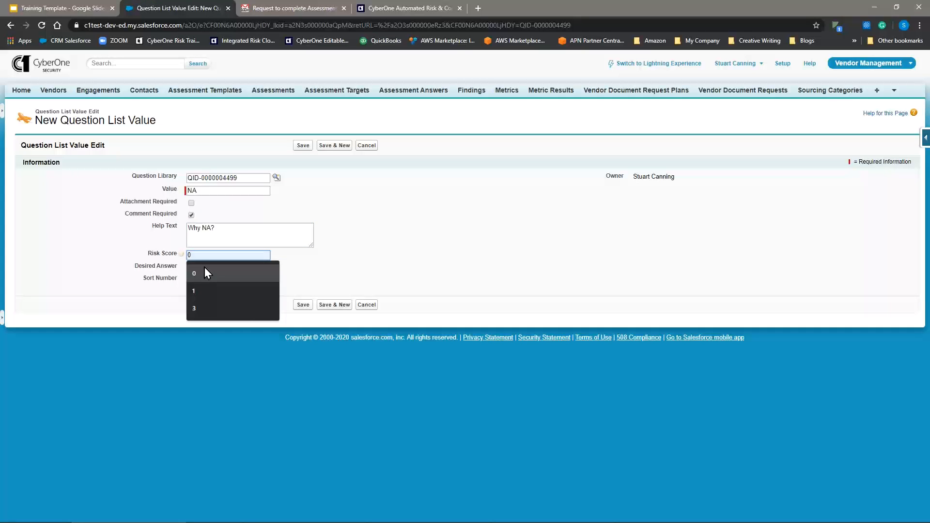
{"action": "left_click", "coordinate": [205, 268]}
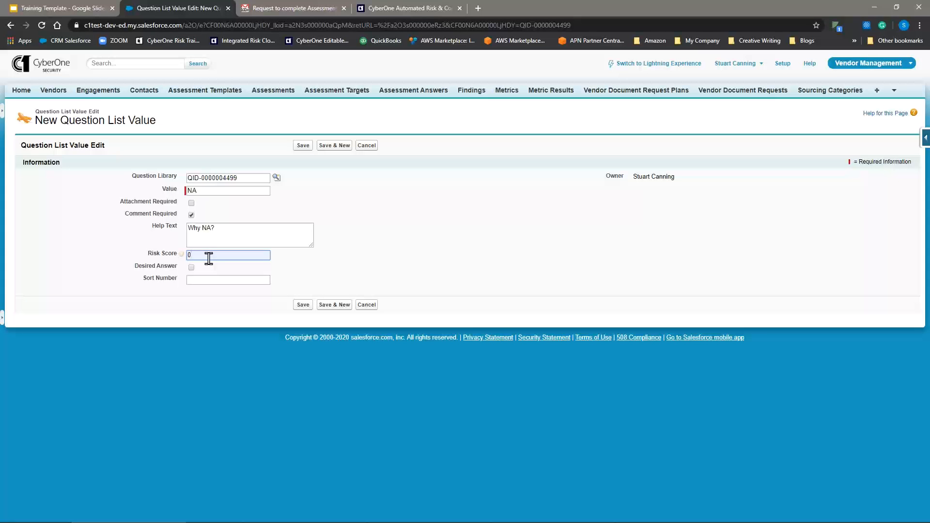
{"action": "left_click", "coordinate": [211, 279]}
{"action": "type", "text": "3"}
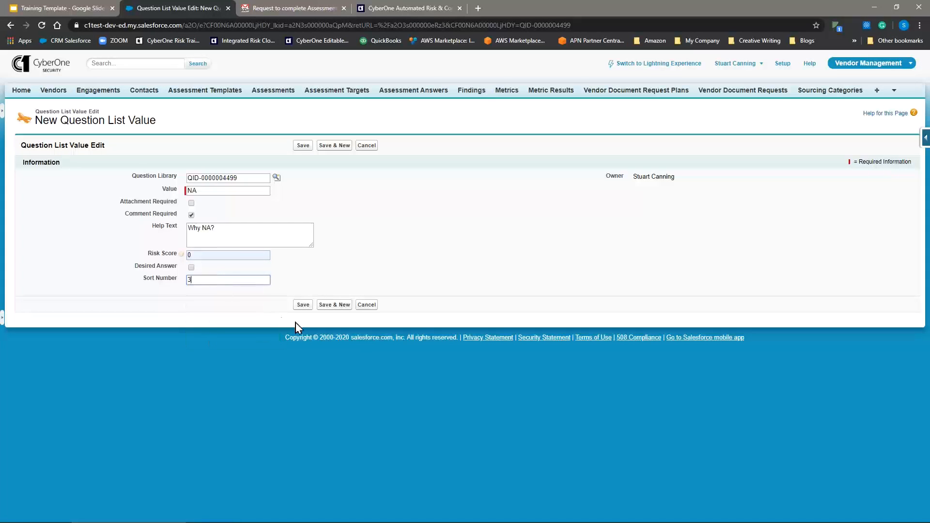
{"action": "left_click", "coordinate": [304, 305]}
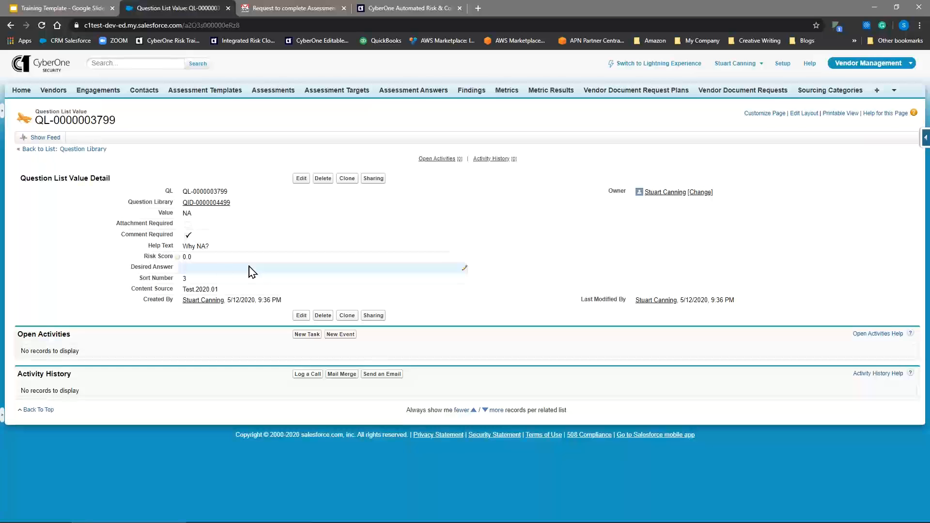
Step: Return to the parent question's record and review its finding content and list values
{"action": "left_click", "coordinate": [205, 202]}
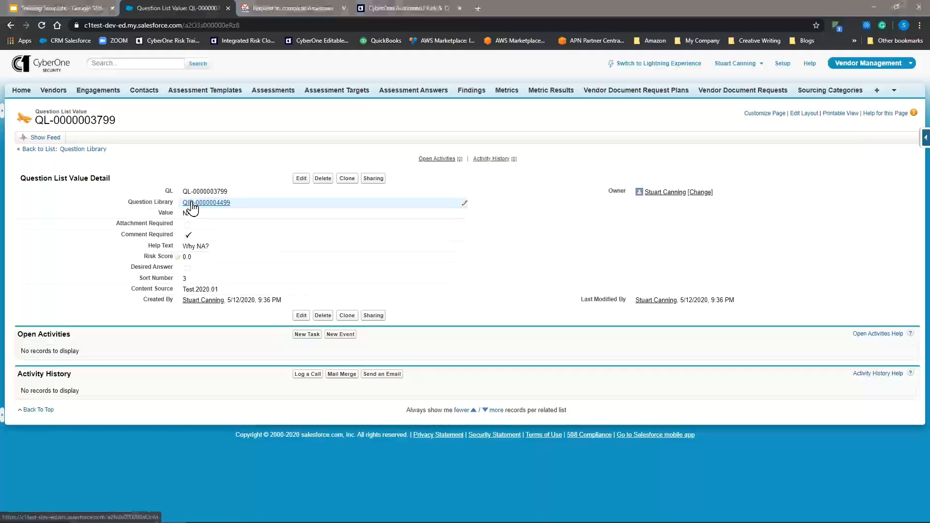
{"action": "scroll", "coordinate": [314, 238], "scroll_direction": "down", "scroll_amount": 2}
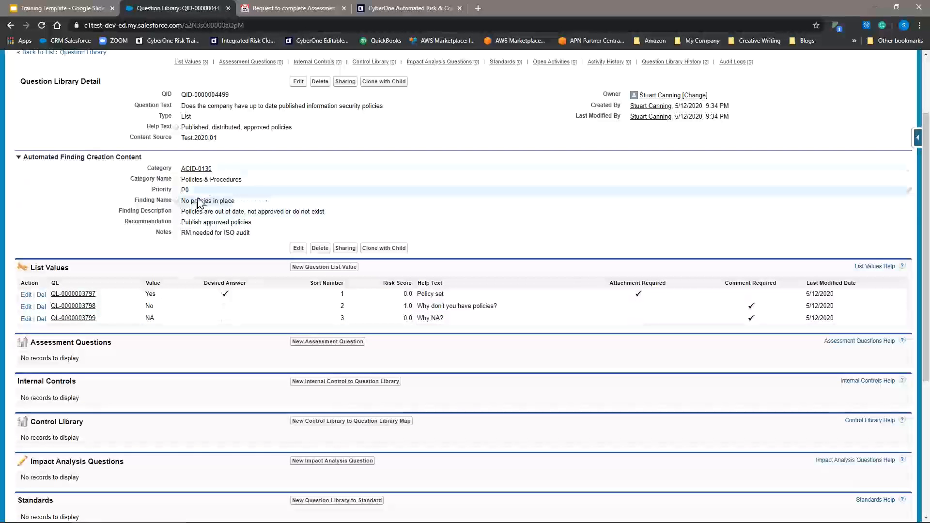
{"action": "scroll", "coordinate": [264, 182], "scroll_direction": "up", "scroll_amount": 2}
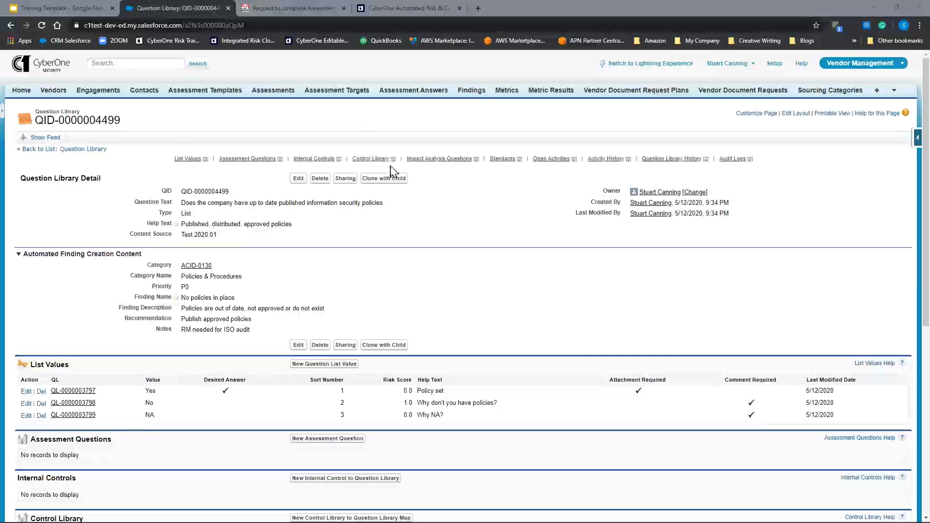
Step: Map the question to the ISO 27001:2013 (A05.1.1) control "Policies for information security", found by searching "ISO 27001 05.1", and save the mapping
{"action": "mouse_move", "coordinate": [384, 167]}
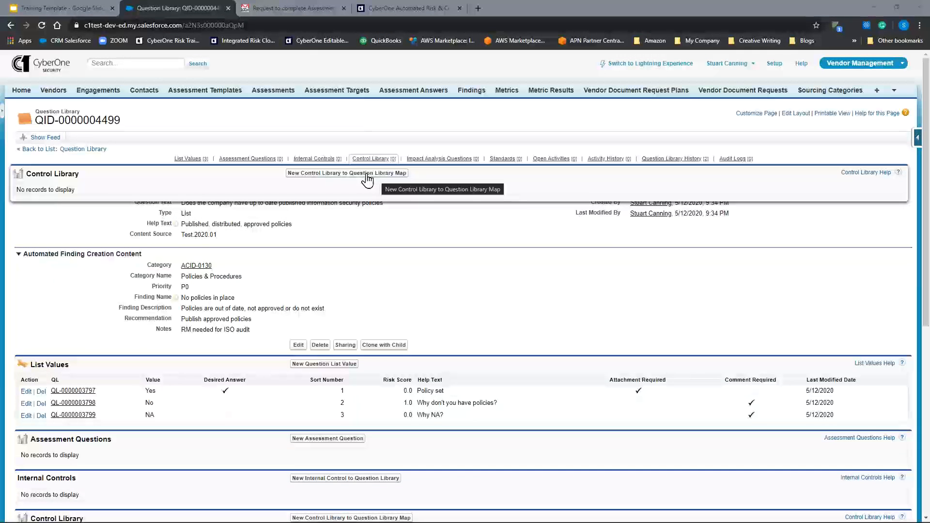
{"action": "left_click", "coordinate": [366, 173]}
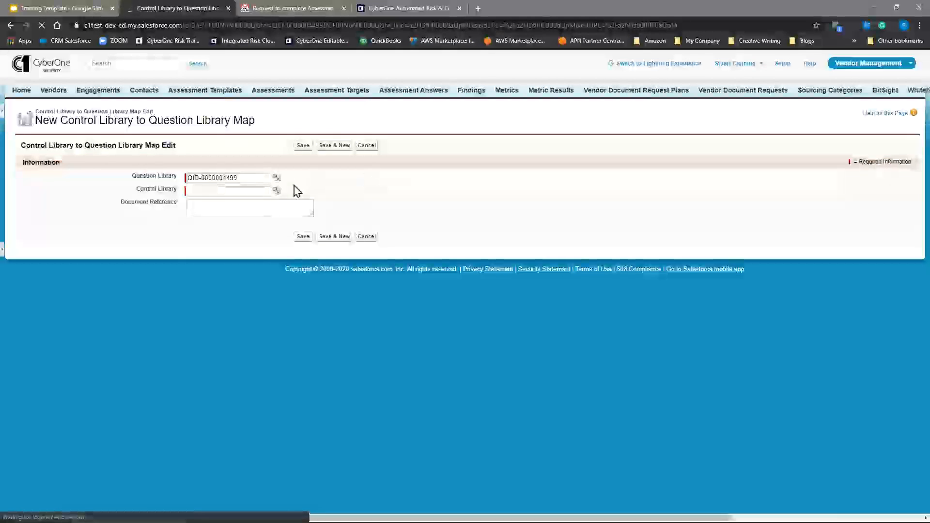
{"action": "left_click", "coordinate": [277, 190]}
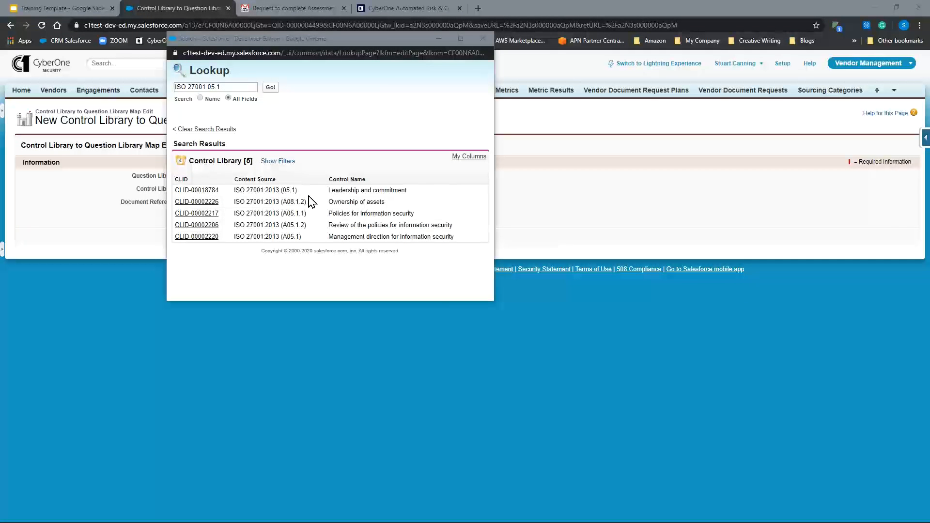
{"action": "left_click", "coordinate": [195, 214]}
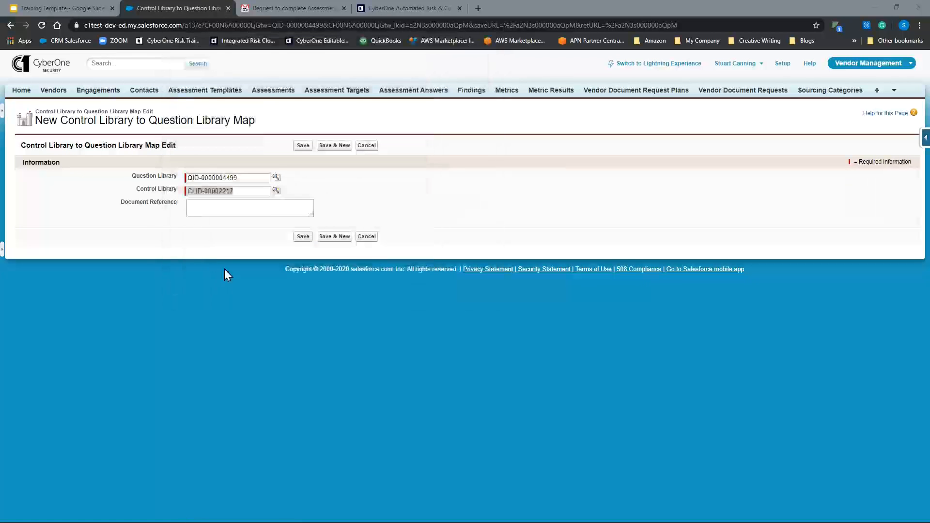
{"action": "left_click", "coordinate": [303, 237]}
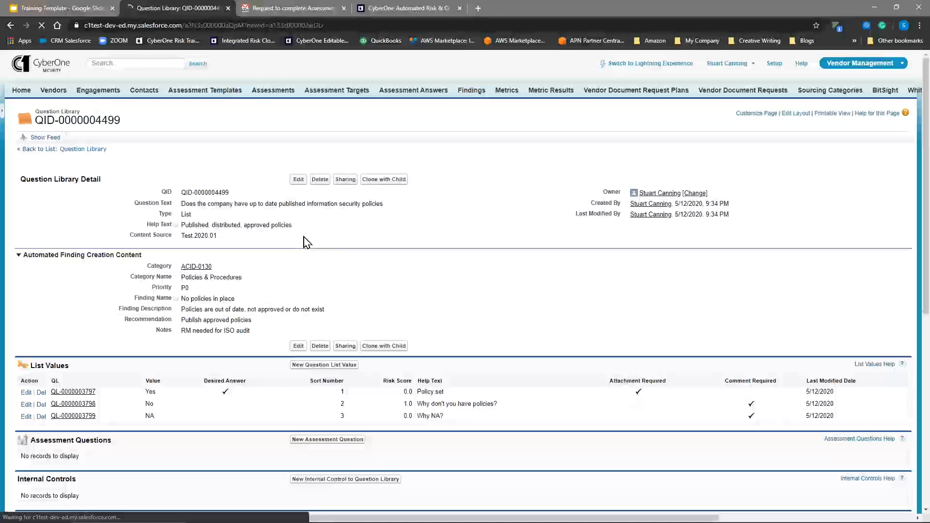
{"action": "scroll", "coordinate": [298, 252], "scroll_direction": "down", "scroll_amount": 1}
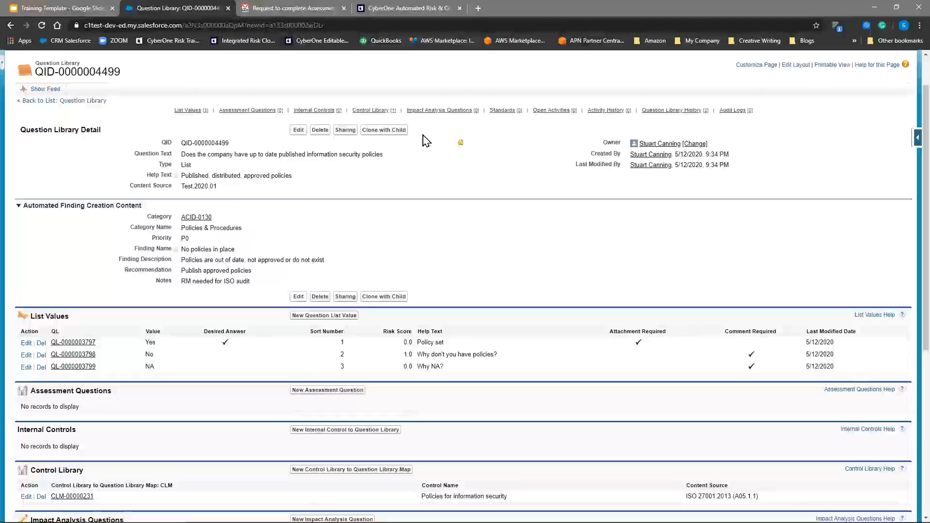
{"action": "mouse_move", "coordinate": [364, 112]}
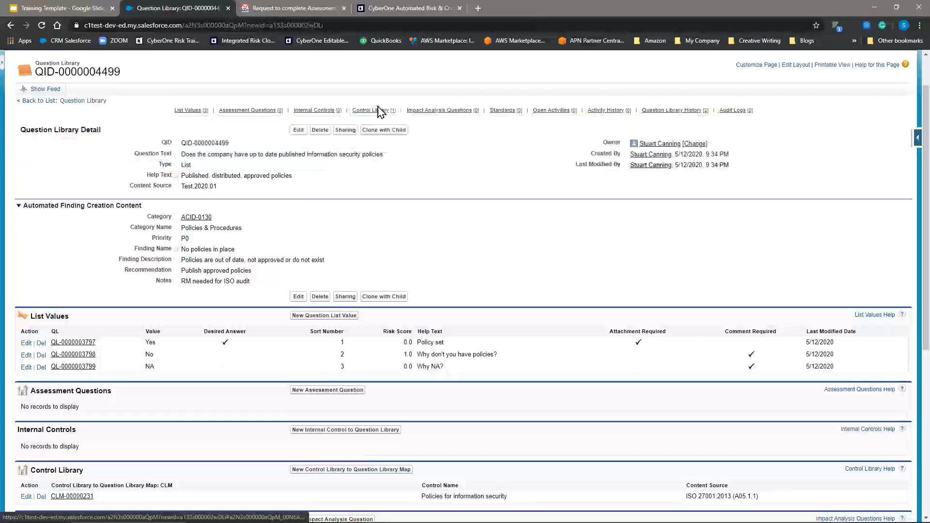